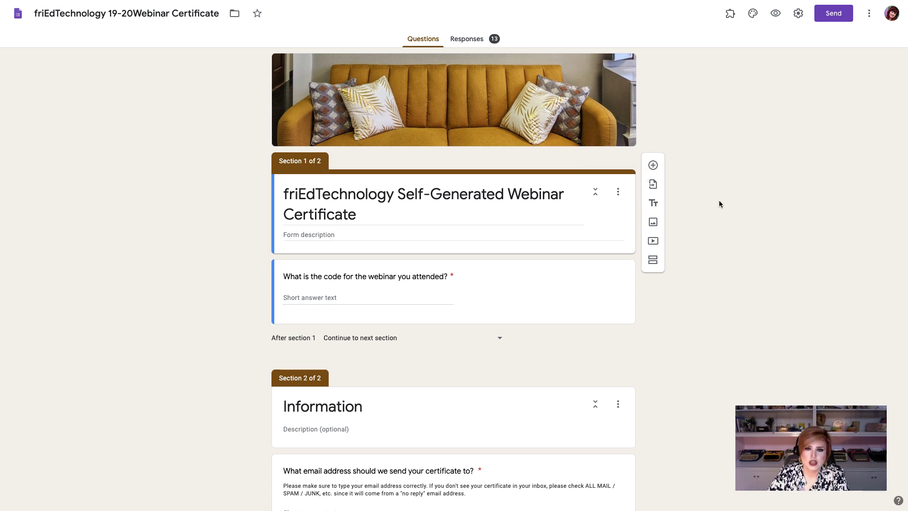
click(326, 297)
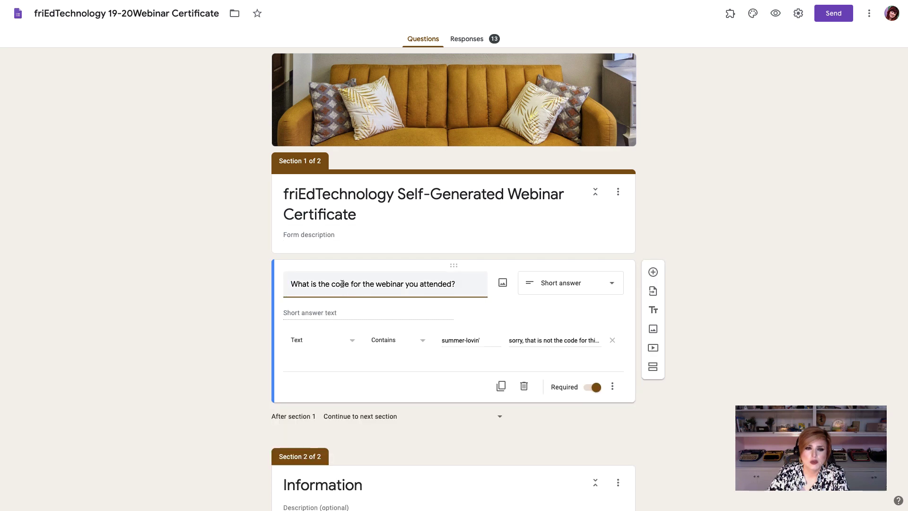
triple_click(454, 340)
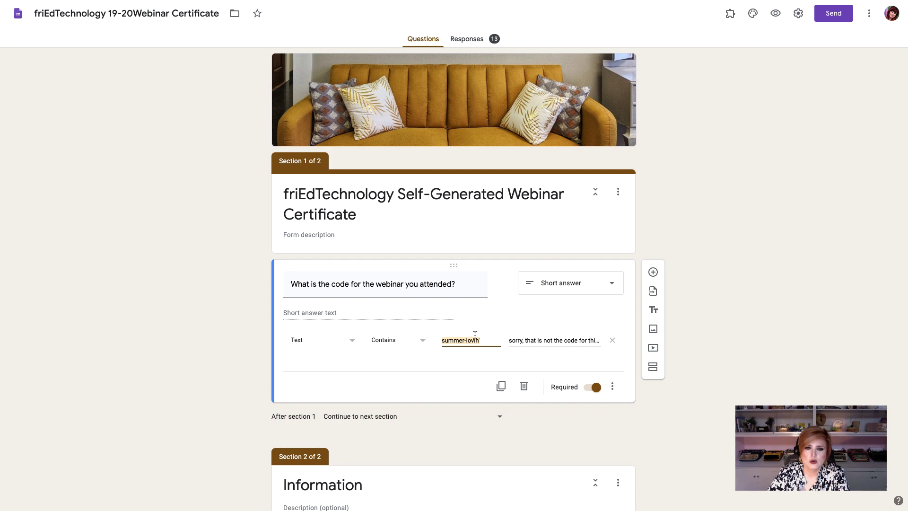
click(675, 310)
scroll(677, 303, down, 4)
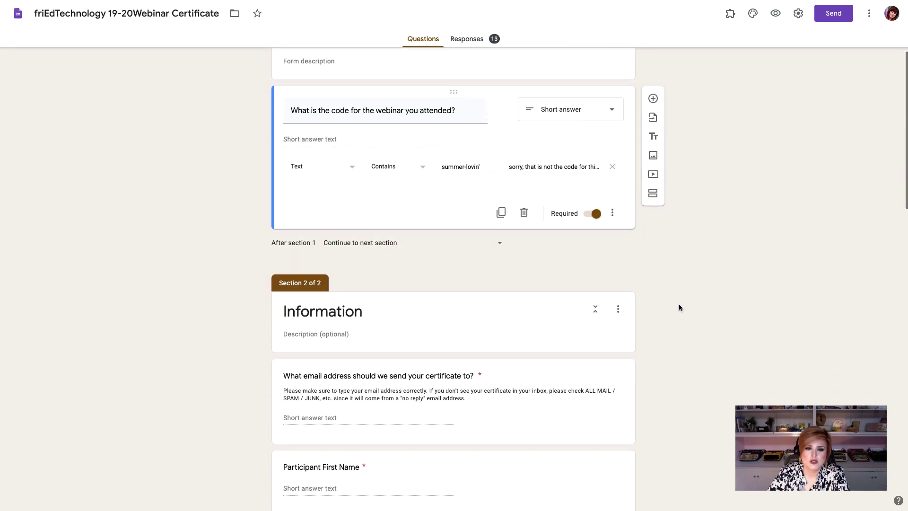
scroll(680, 308, down, 5)
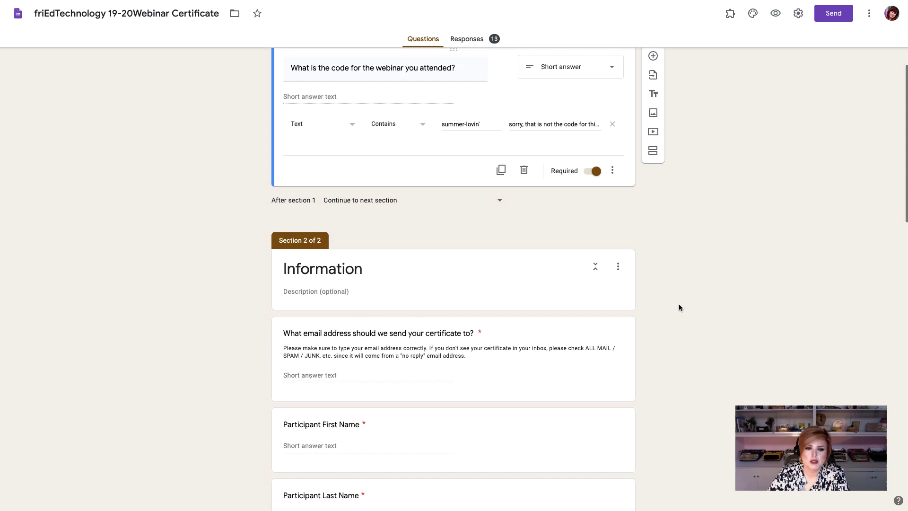
scroll(678, 305, down, 4)
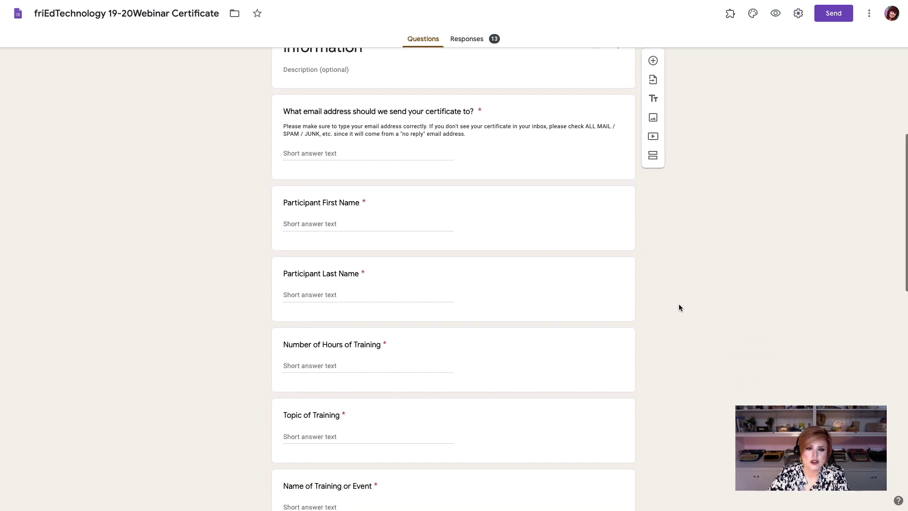
scroll(679, 307, up, 12)
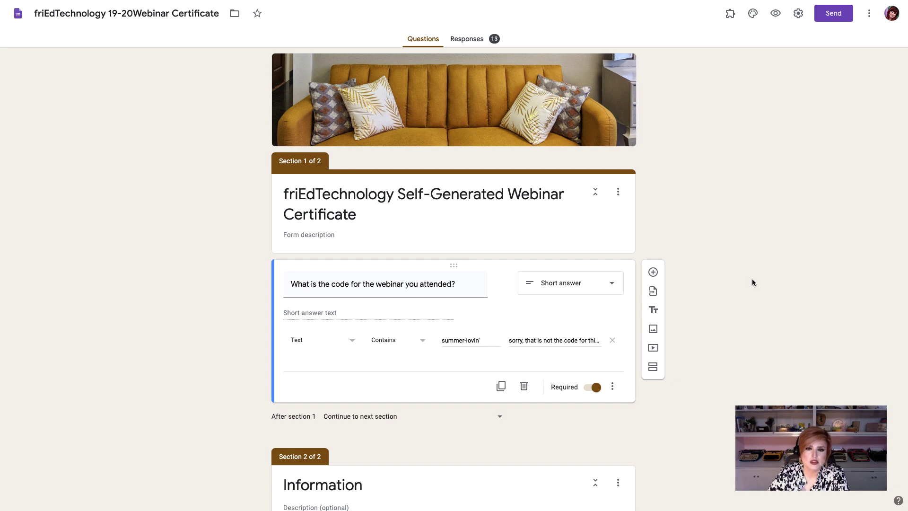
scroll(753, 281, down, 11)
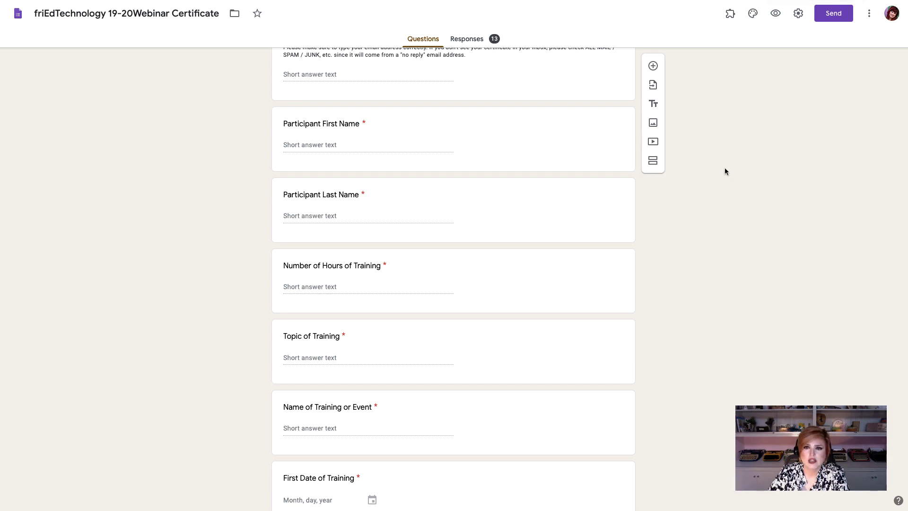
scroll(724, 167, up, 12)
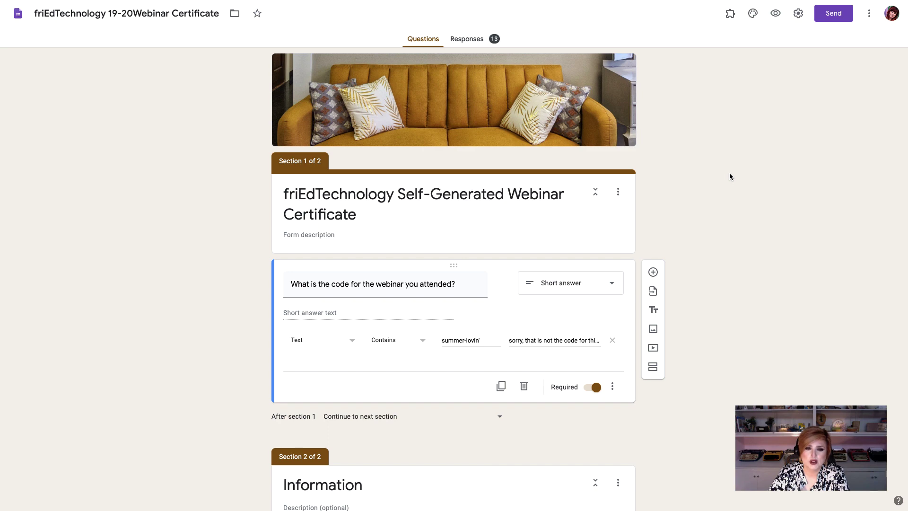
scroll(730, 174, down, 1)
scroll(729, 177, down, 3)
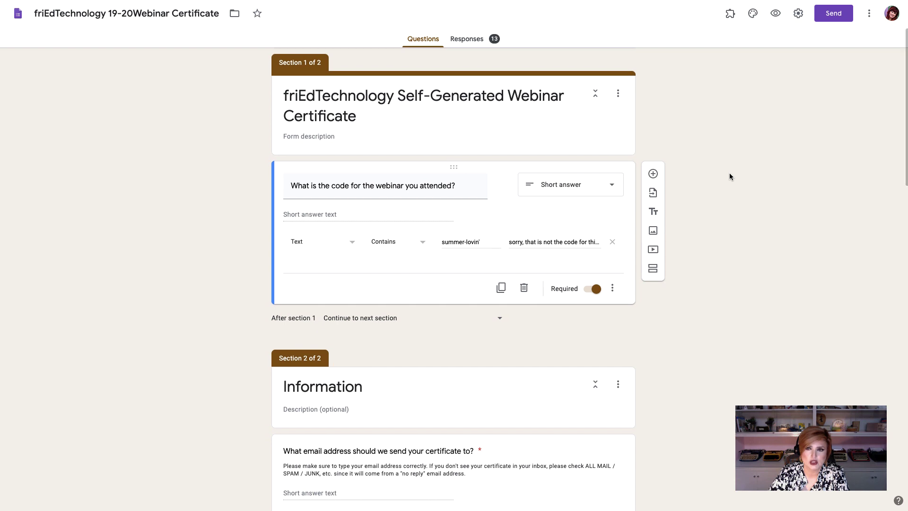
Open the form's pre-filled link page, then copy the summer-lovin' webinar code from the editor.
click(866, 16)
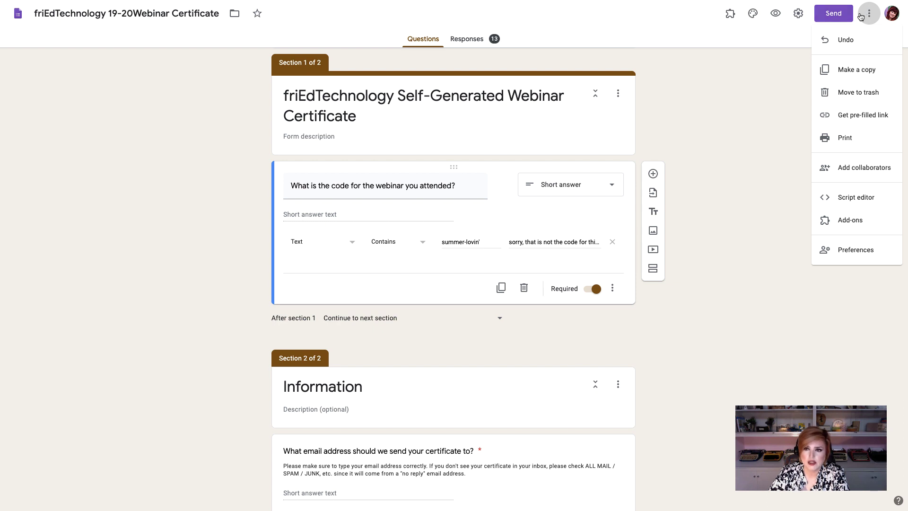
click(771, 30)
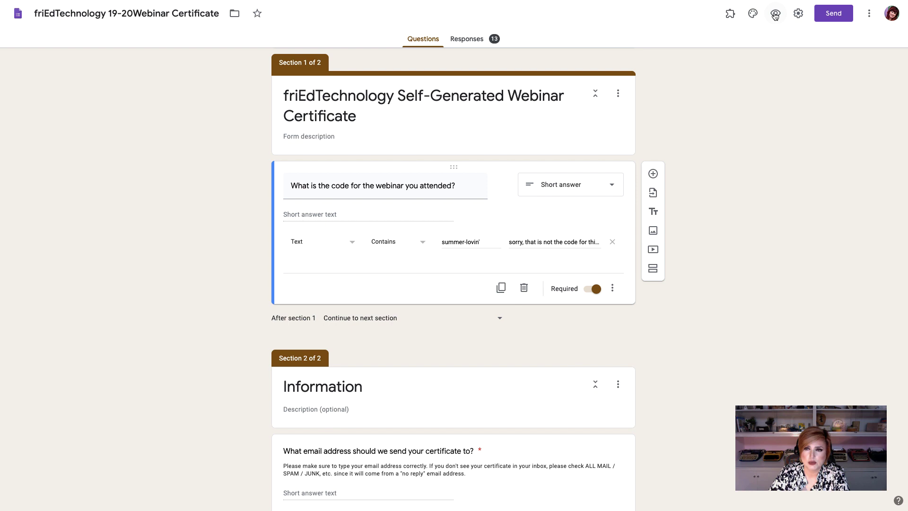
click(871, 17)
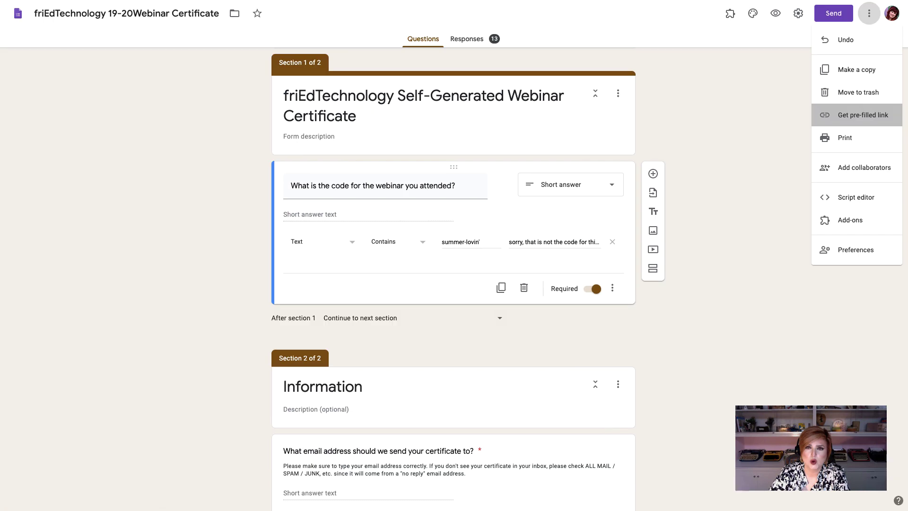
key(Escape)
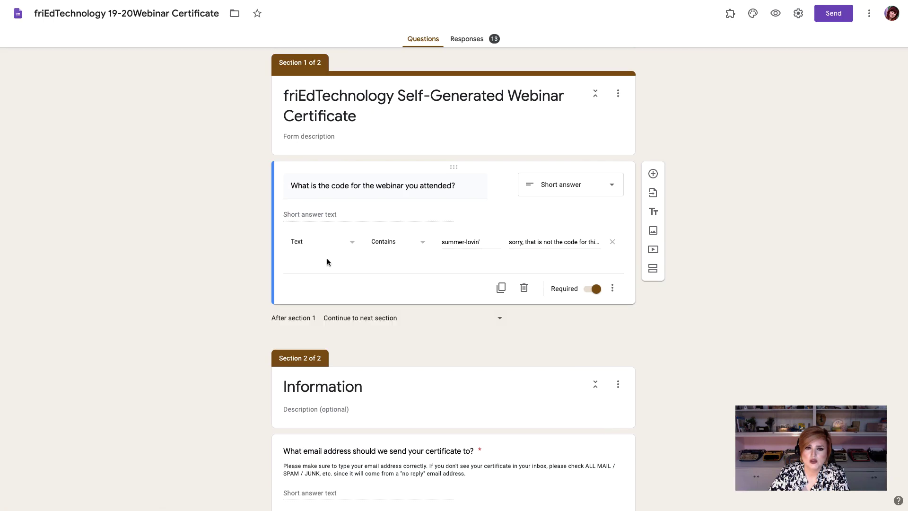
triple_click(457, 242)
key(ctrl+c)
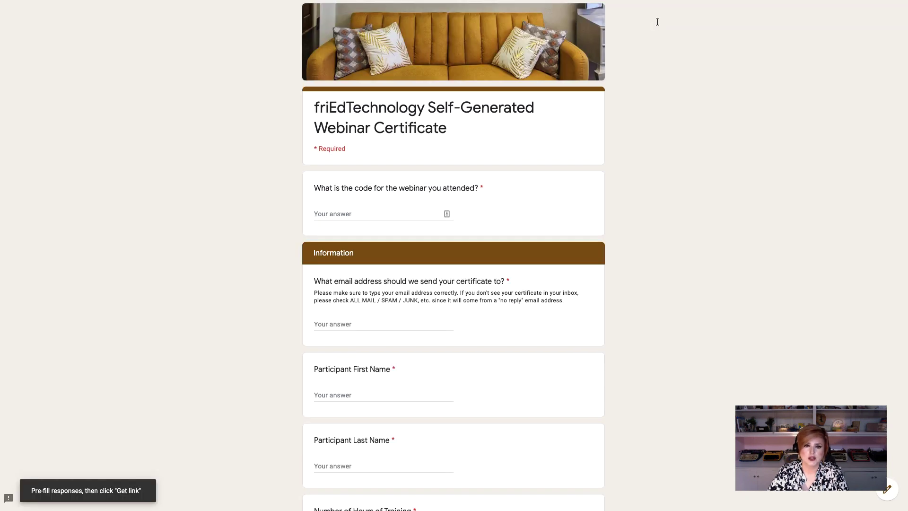
Paste the summer-lovin' webinar code as the code answer and leave the email blank.
click(343, 213)
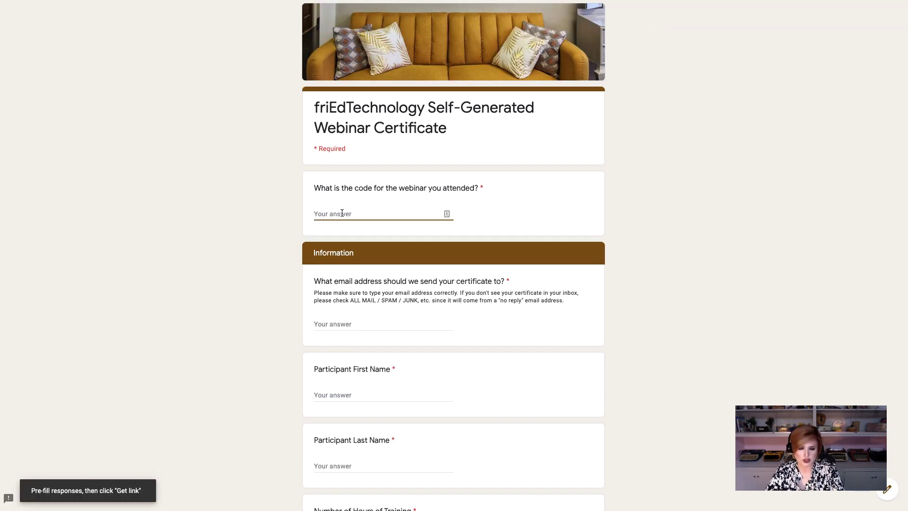
key(ctrl+v)
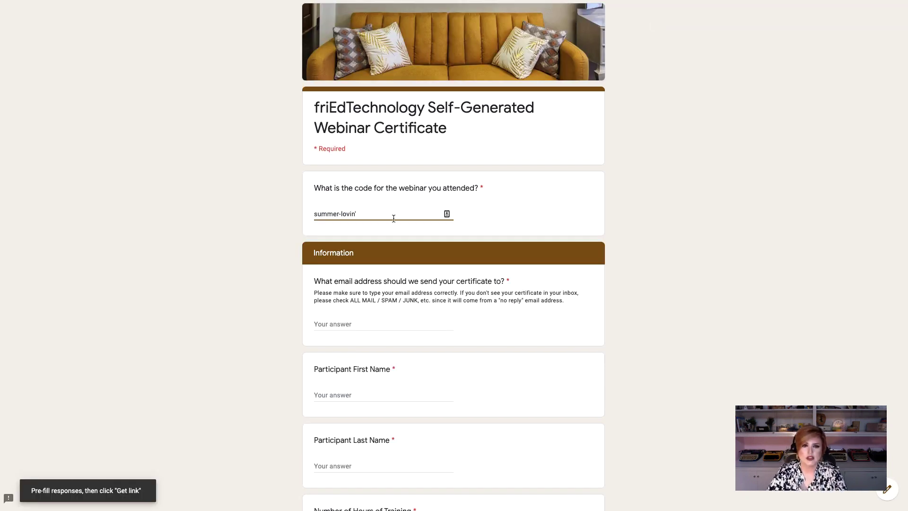
click(341, 325)
click(633, 316)
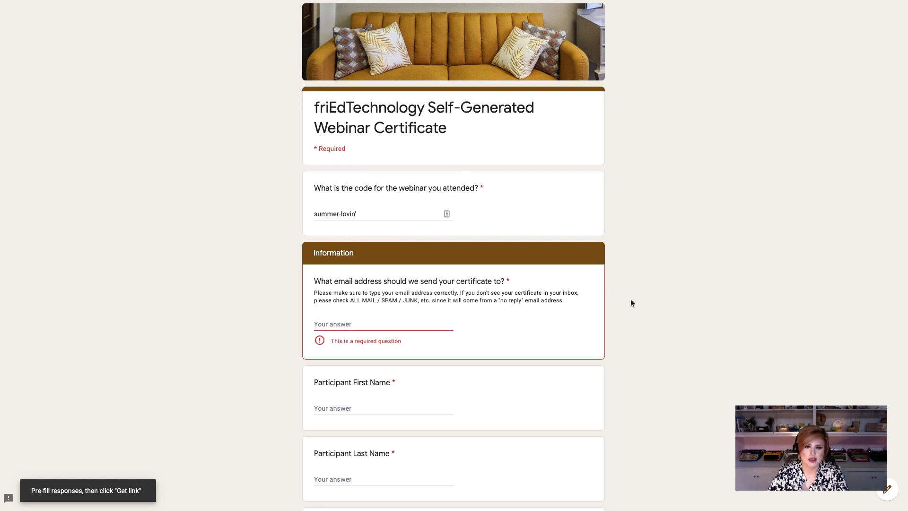
Pre-fill Number of Hours of Training as 1 and Topic of Training as Education Technology.
scroll(625, 298, down, 2)
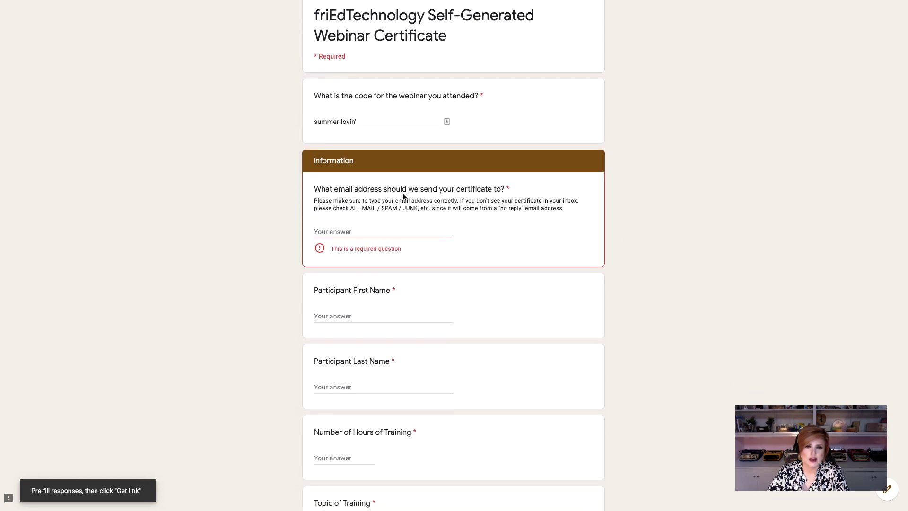
scroll(404, 199, down, 3)
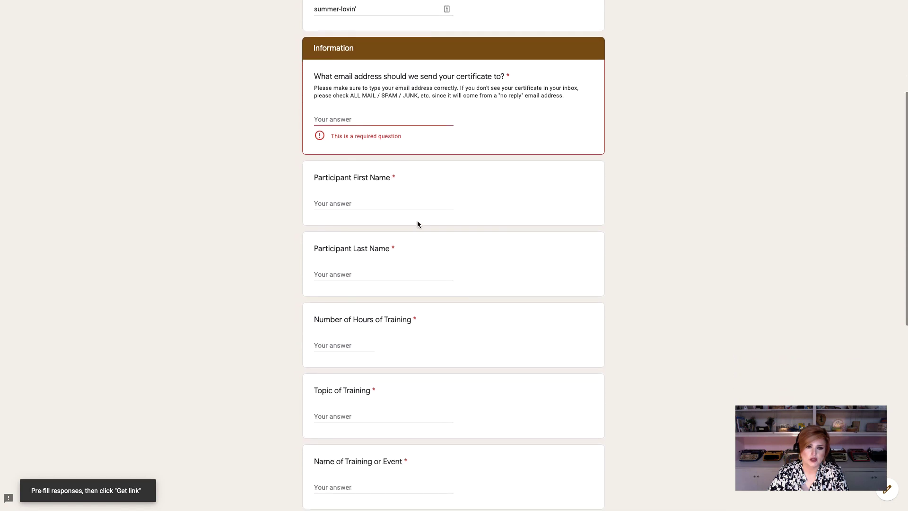
scroll(416, 236, down, 2)
click(335, 264)
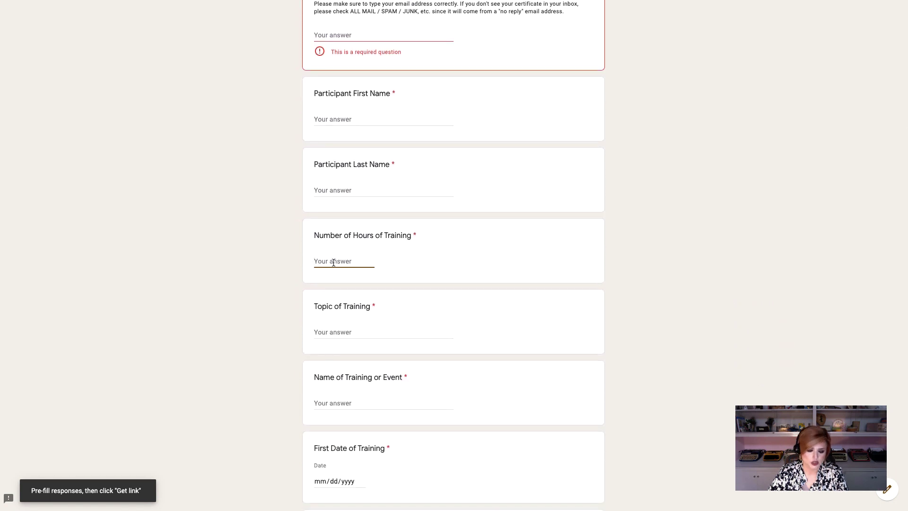
text(1)
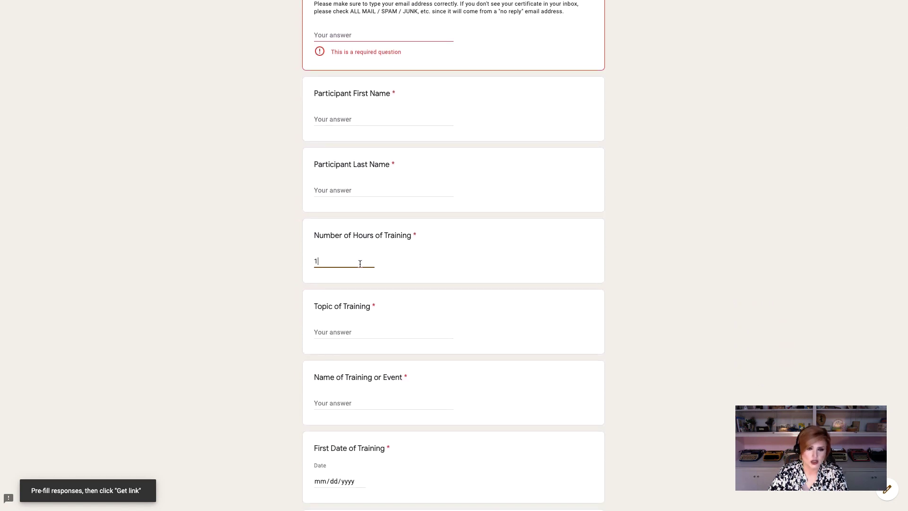
click(342, 333)
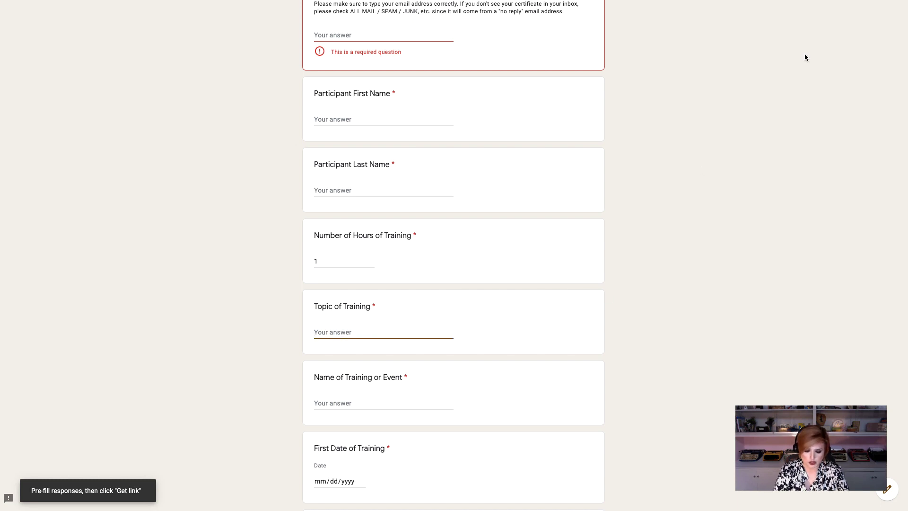
text(Edu)
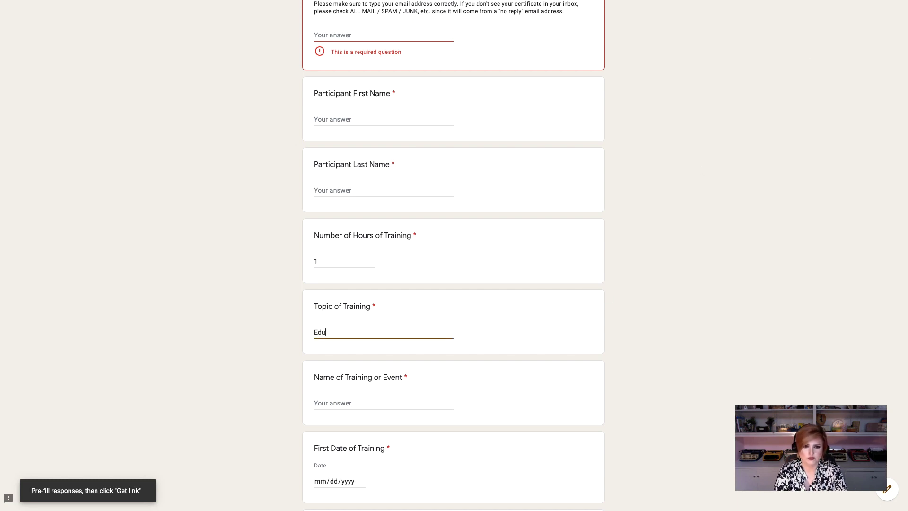
text(cation Technolo)
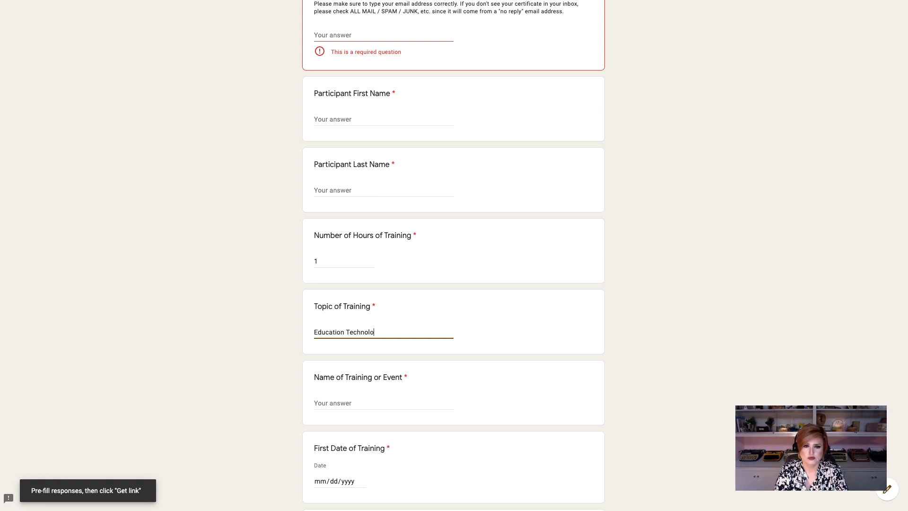
text(gy)
click(403, 401)
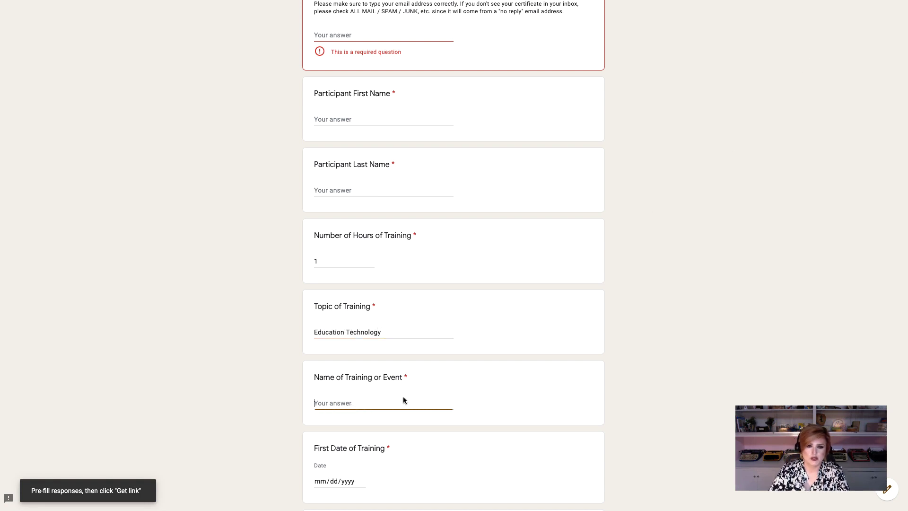
Fill the event name as Google Things You Might've Missed and check the training date field.
scroll(710, 326, down, 7)
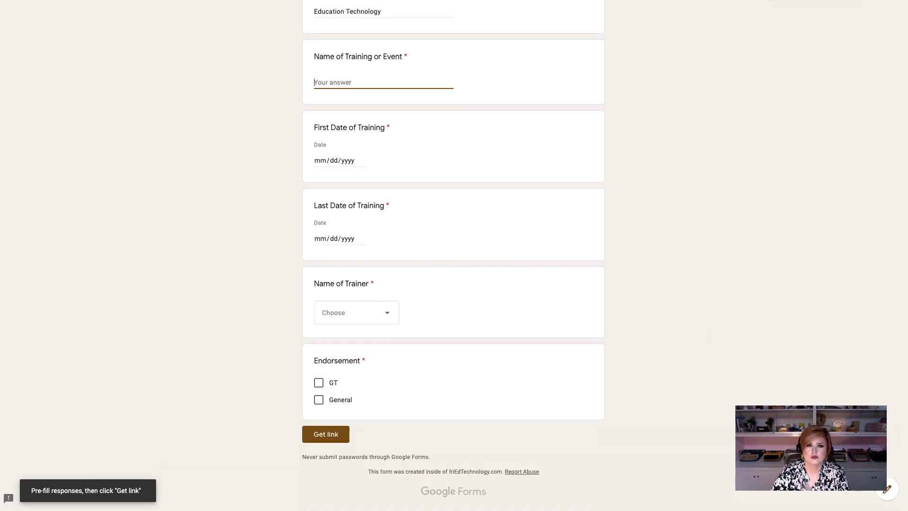
click(327, 83)
text(Google Things You Might've Missed)
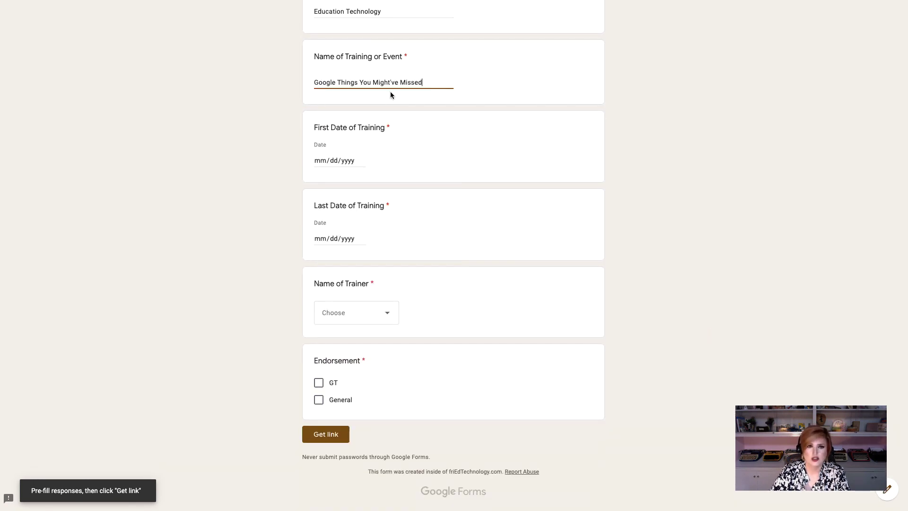
click(358, 161)
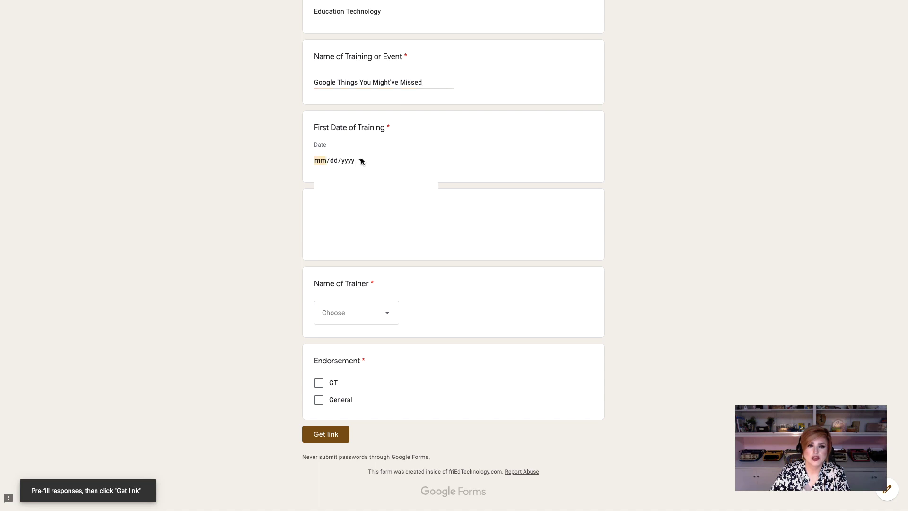
click(482, 175)
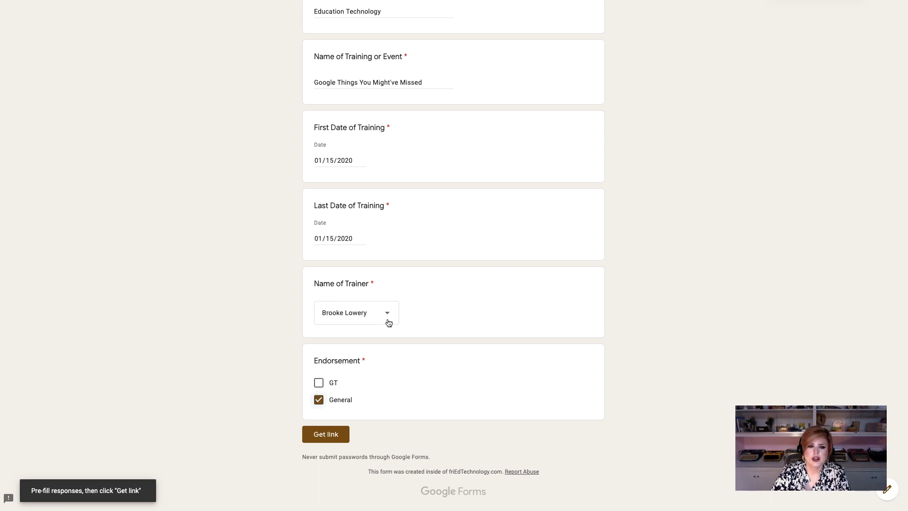
Review the pre-filled dates, trainer and endorsement, then generate the pre-filled link.
scroll(386, 318, up, 3)
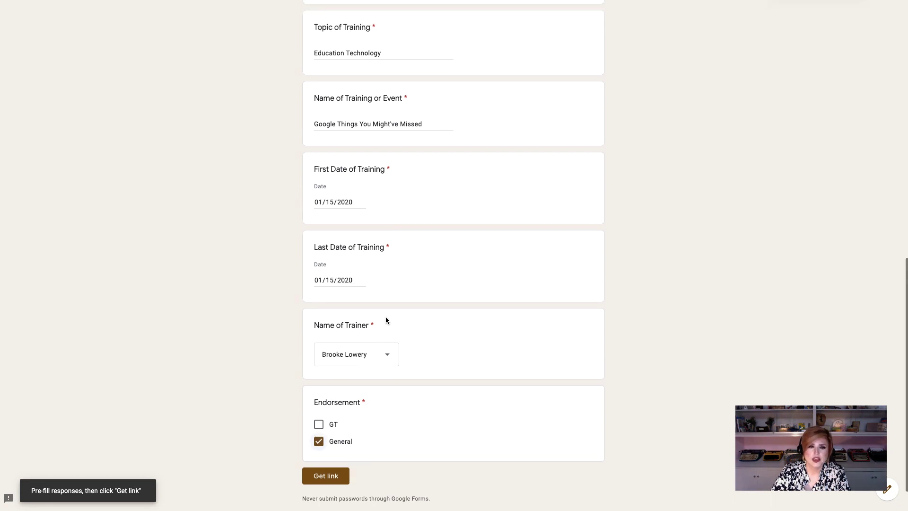
scroll(386, 320, up, 10)
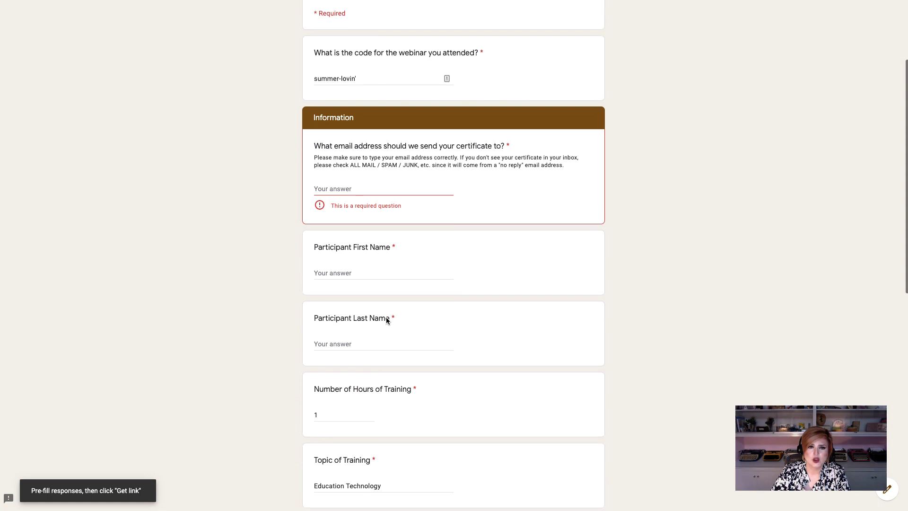
scroll(386, 321, down, 10)
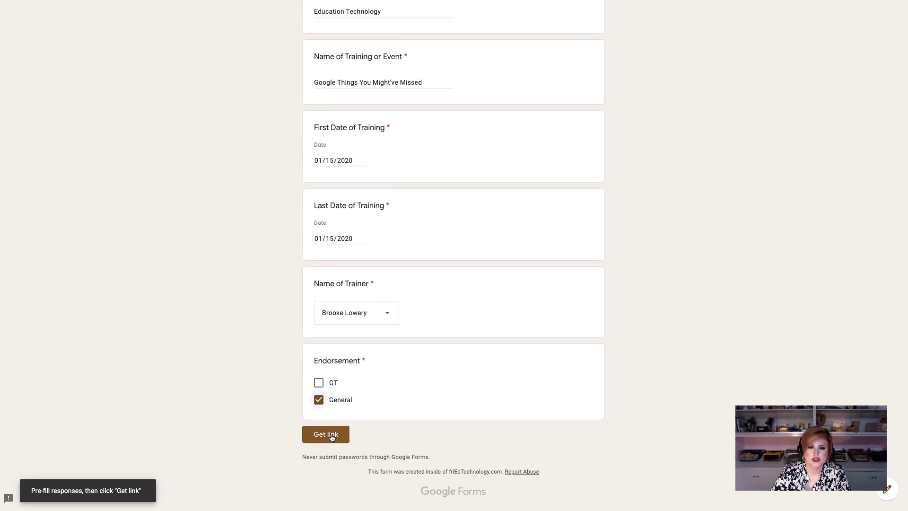
click(330, 437)
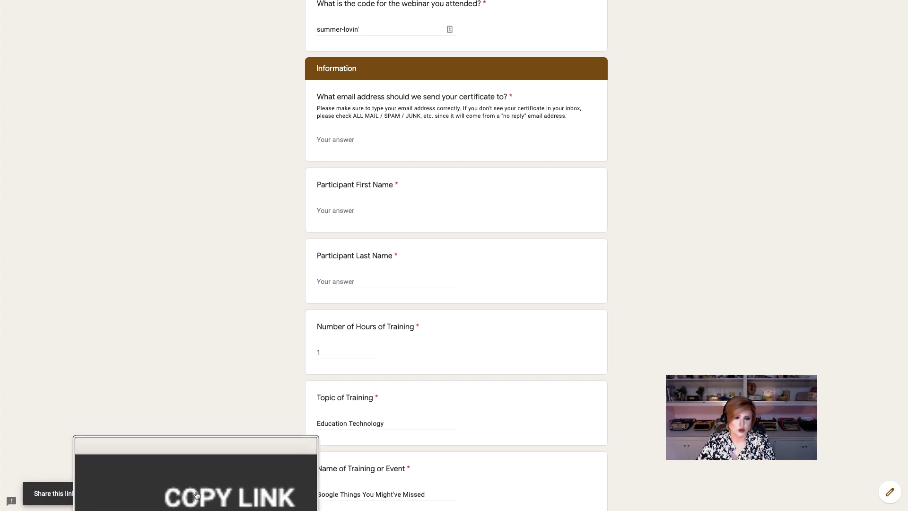
Copy the generated pre-filled URL from the COPY LINK toast.
click(200, 495)
scroll(434, 431, up, 5)
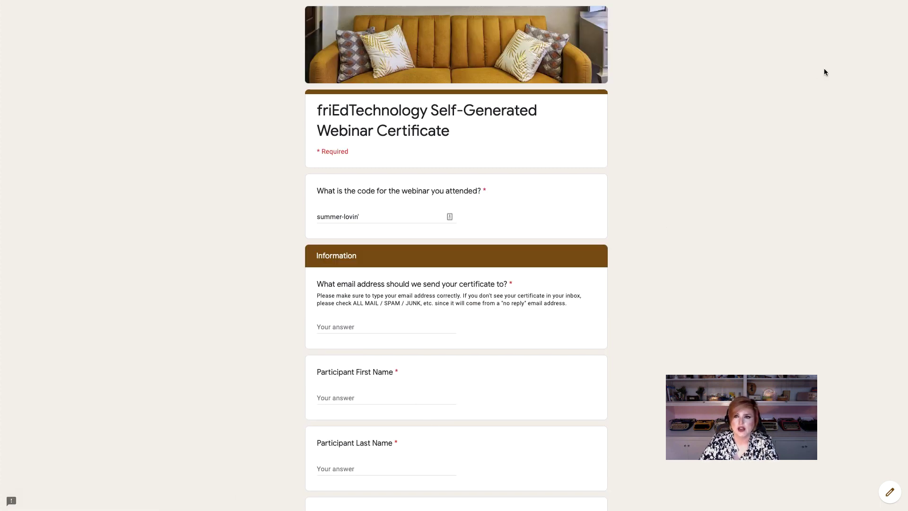
Load the copied pre-filled form link in a new Chrome incognito window.
click(898, 2)
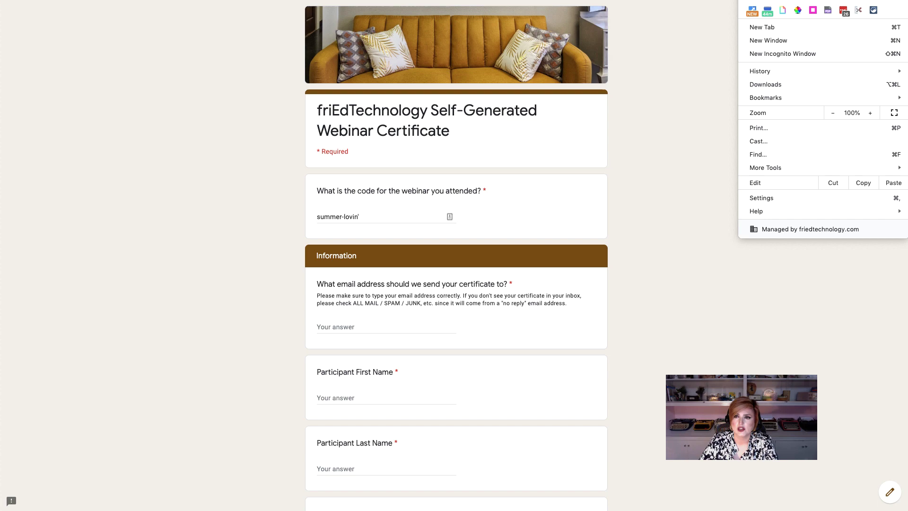
click(805, 40)
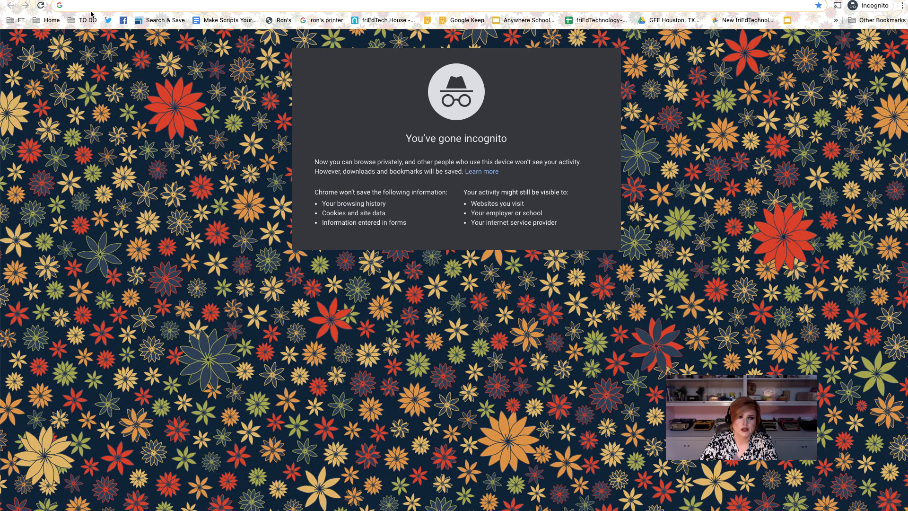
right_click(76, 6)
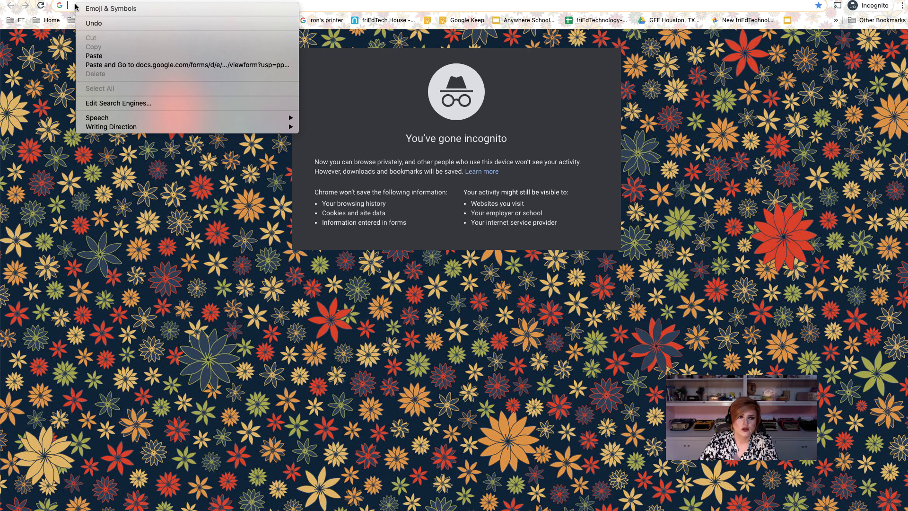
click(111, 65)
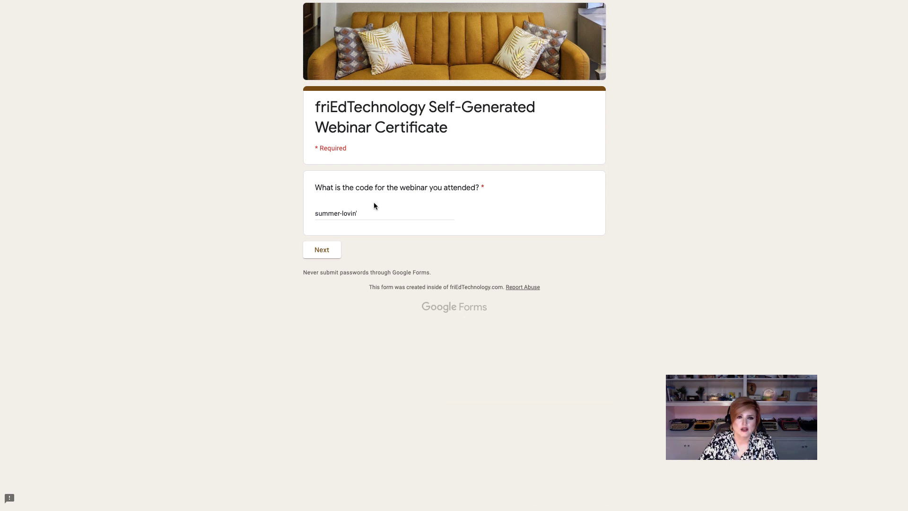
Move to the Information section and autofill the participant's email and names, then review the answers.
click(320, 255)
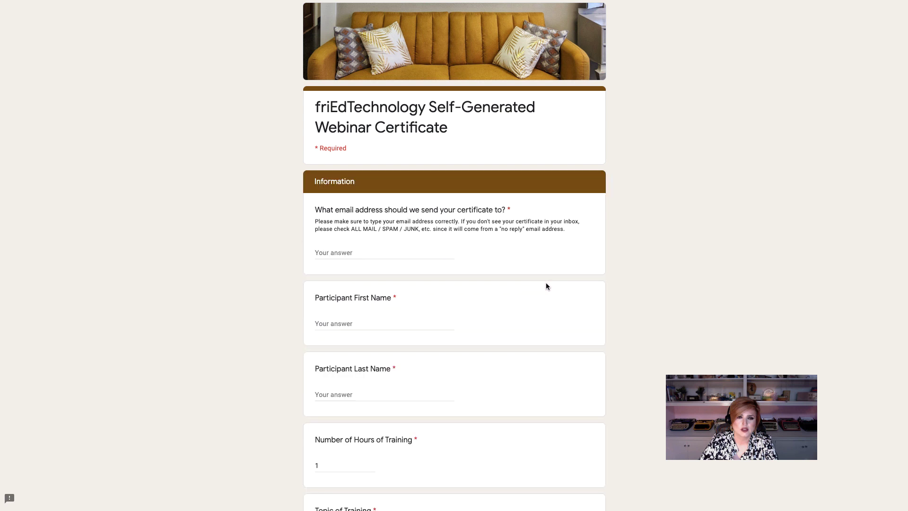
scroll(486, 274, down, 2)
click(348, 187)
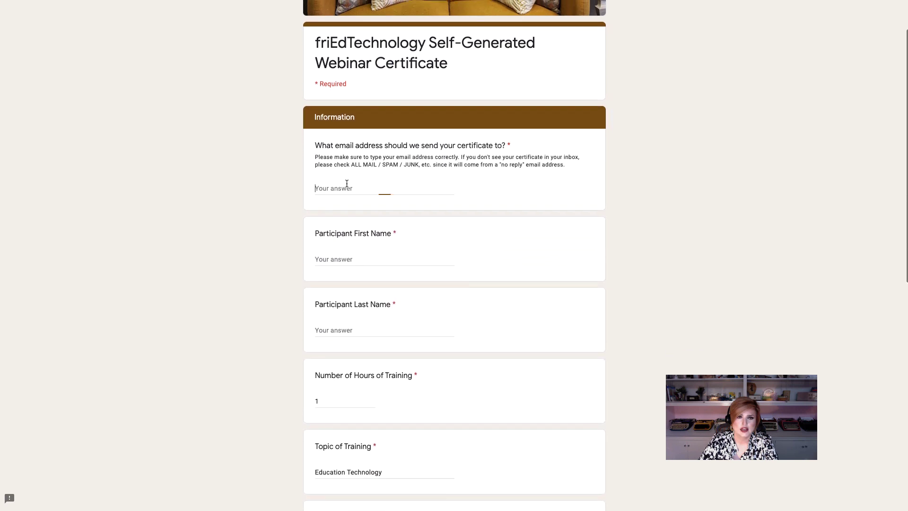
click(349, 264)
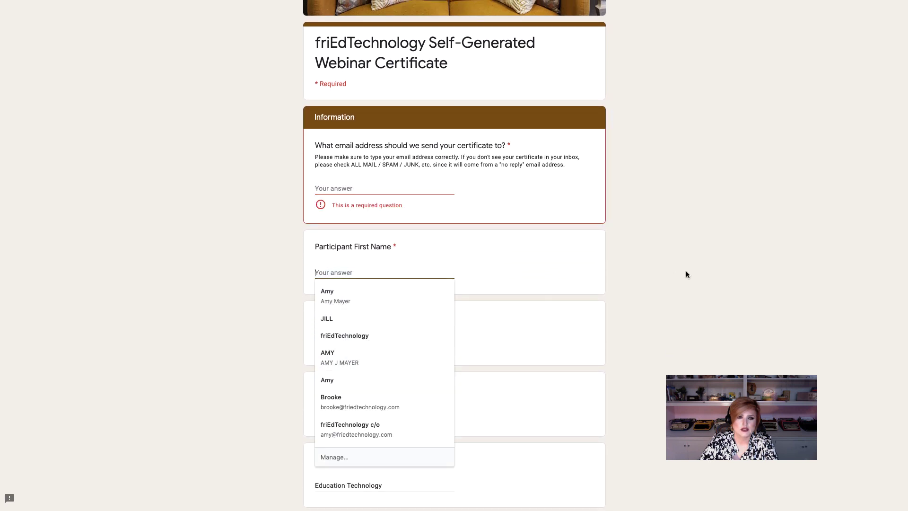
click(322, 305)
scroll(600, 217, down, 1)
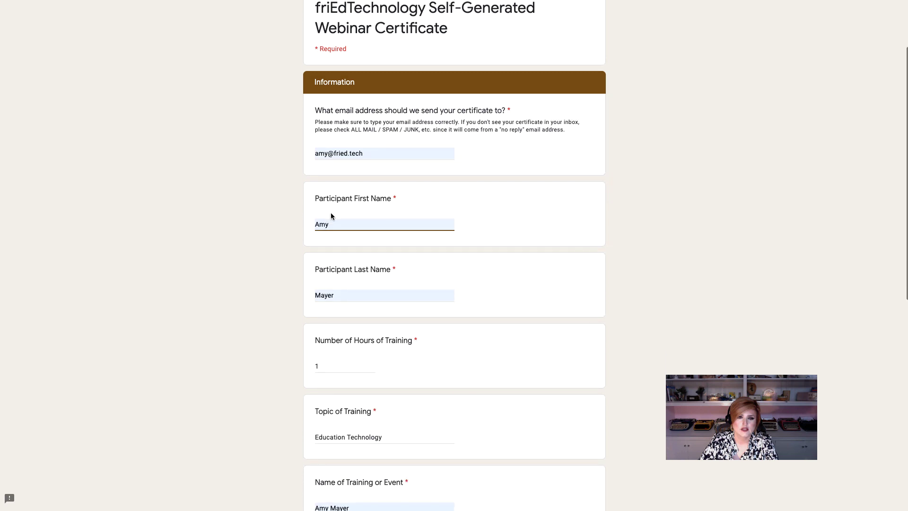
scroll(336, 278, down, 4)
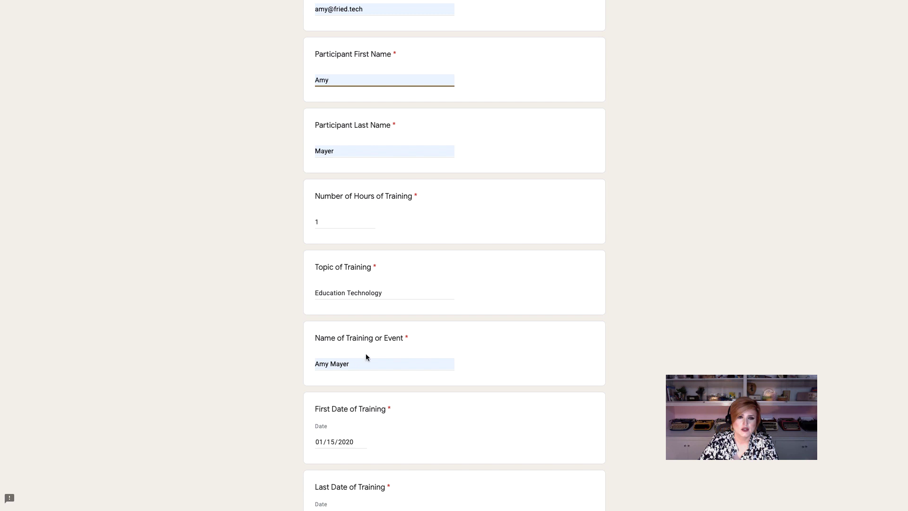
scroll(366, 356, up, 7)
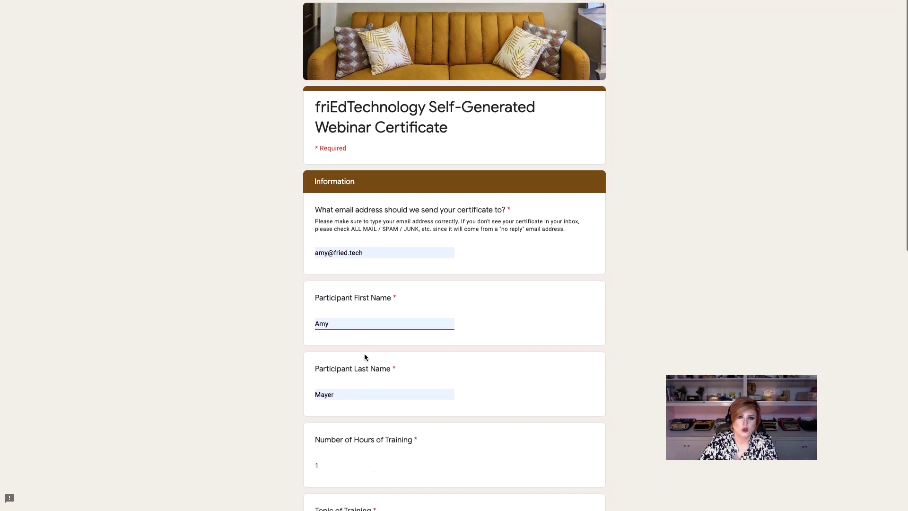